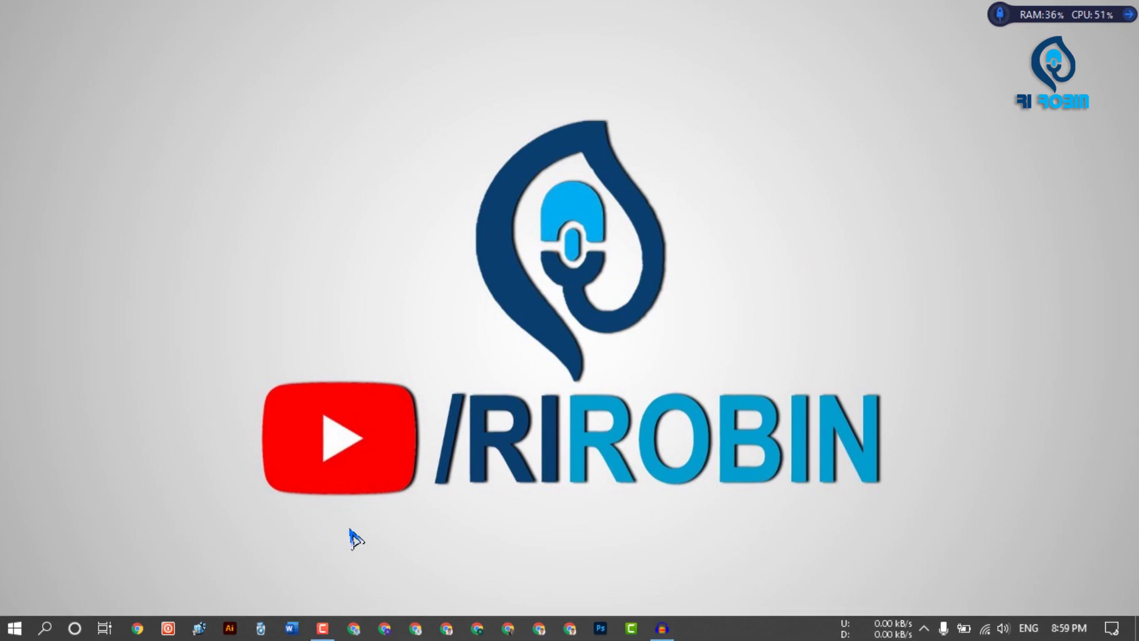
# Step: Open Chrome, search the web for macrorit, and open the download center on the official Macrorit site
pyautogui.click(355, 627)
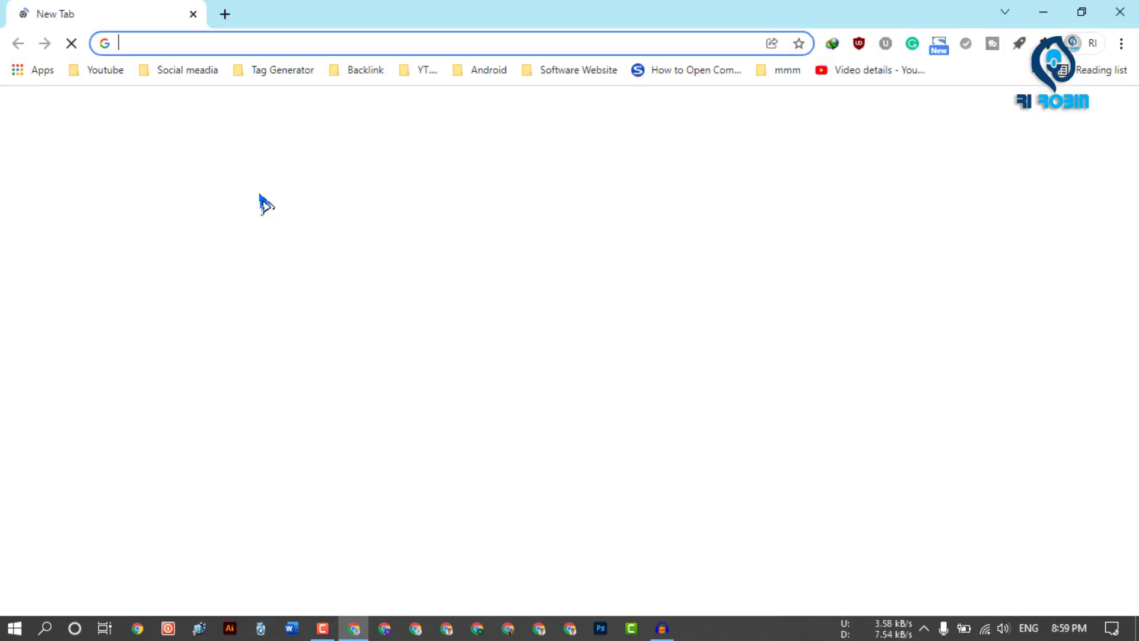
pyautogui.write('macrorit')
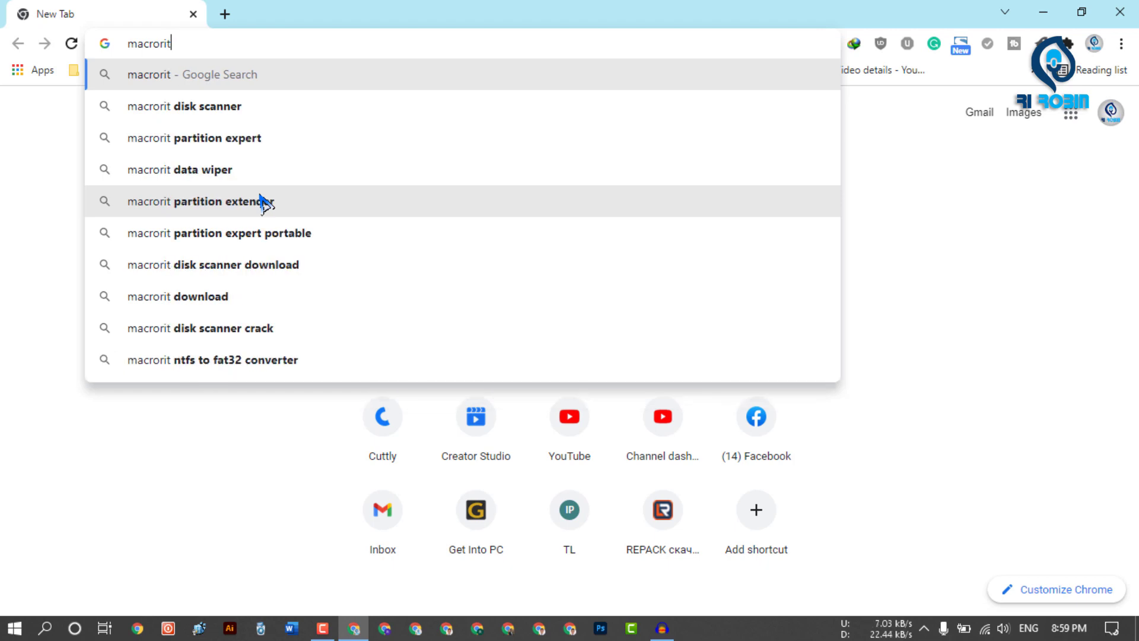
pyautogui.press('Return')
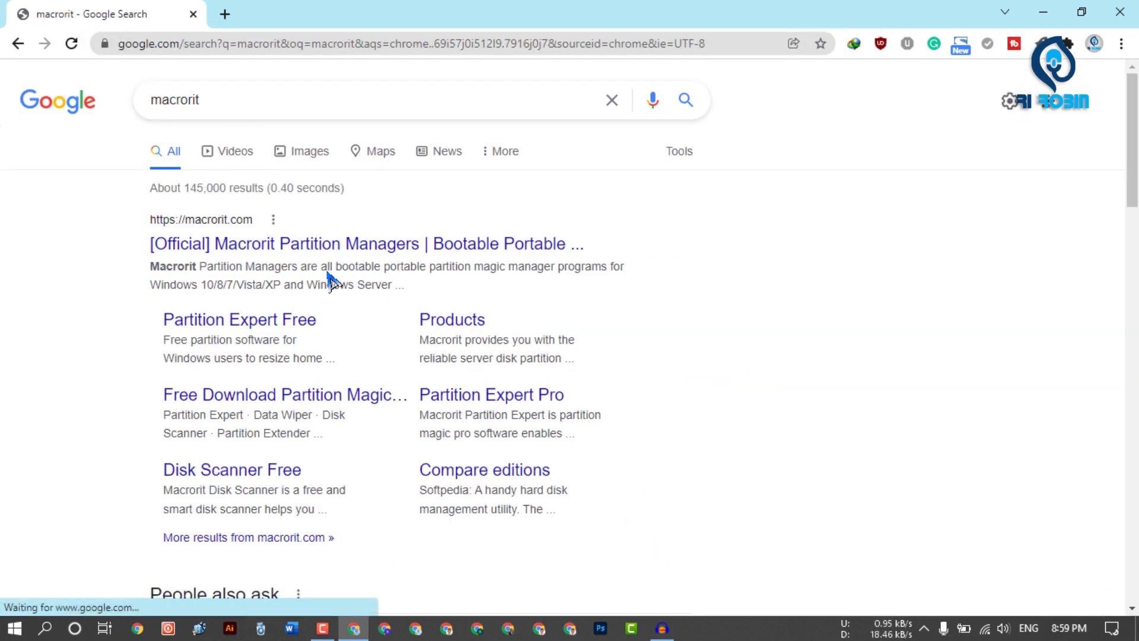
pyautogui.click(285, 249)
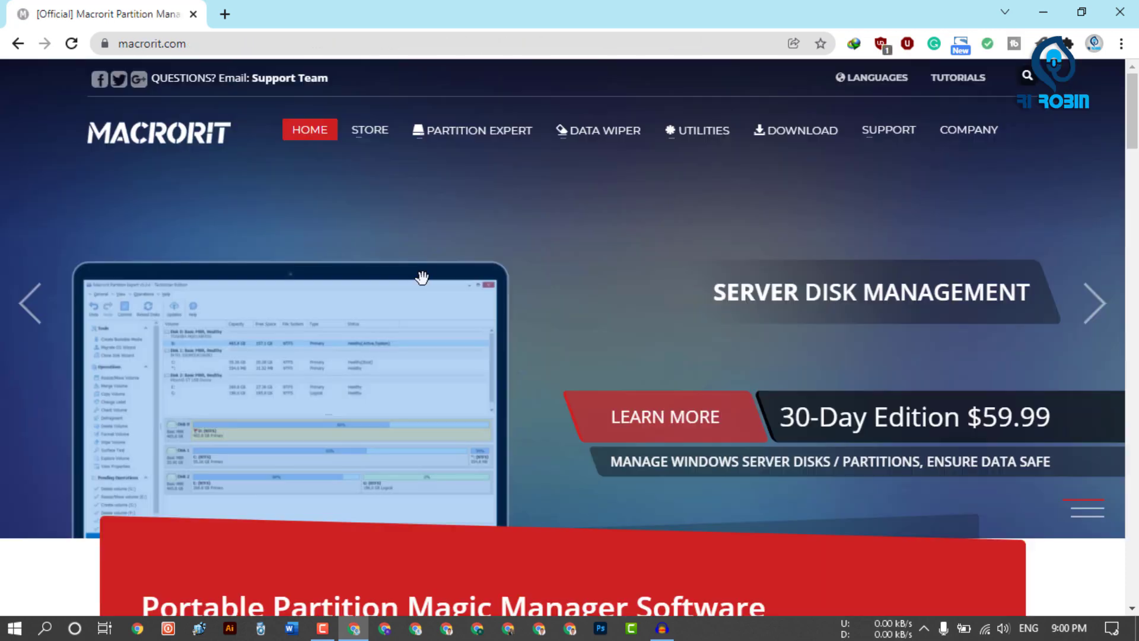
pyautogui.click(802, 135)
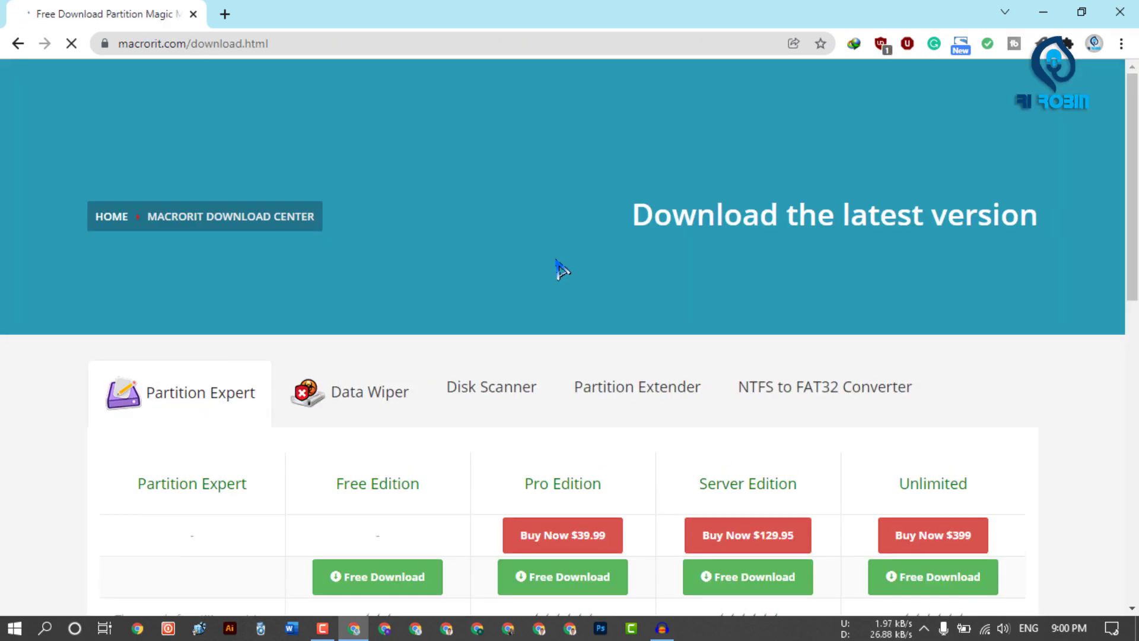
# Step: Download the install package of the Disk Scanner Free Edition as mscanner-free-setup.zip
pyautogui.scroll(-4, 319, 225)
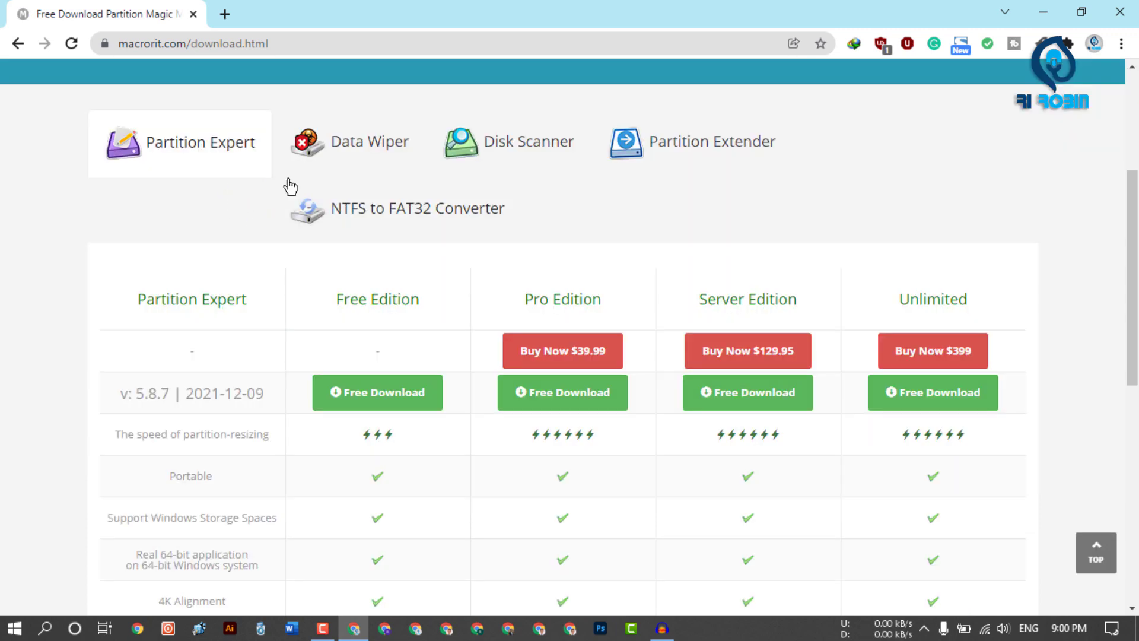
pyautogui.click(523, 153)
pyautogui.scroll(-2, 534, 237)
pyautogui.moveTo(473, 309)
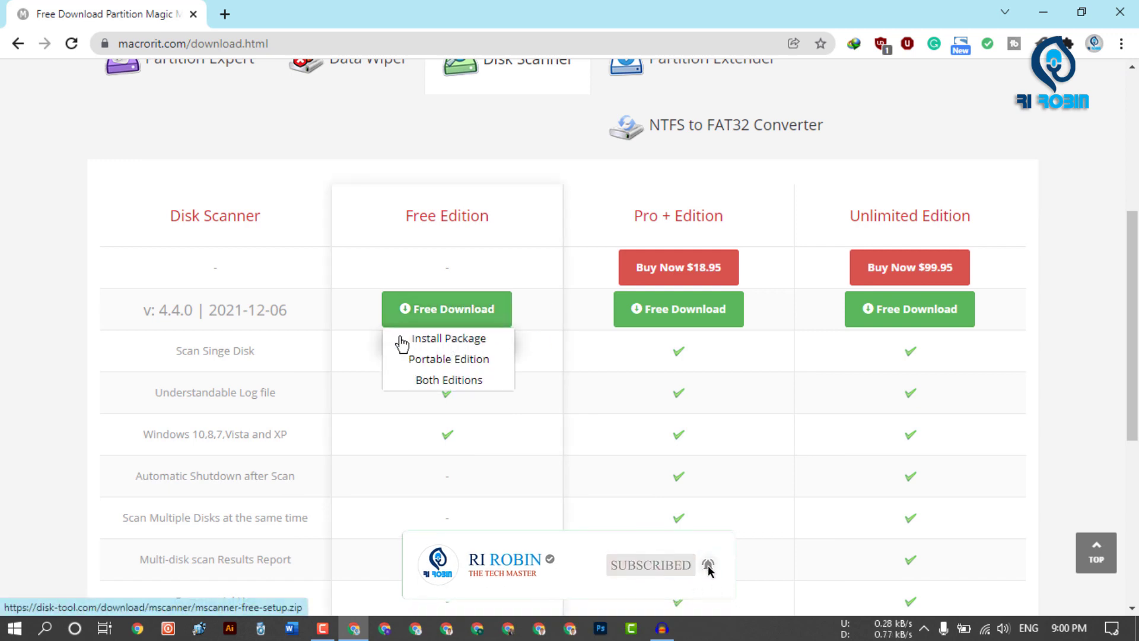
pyautogui.click(454, 340)
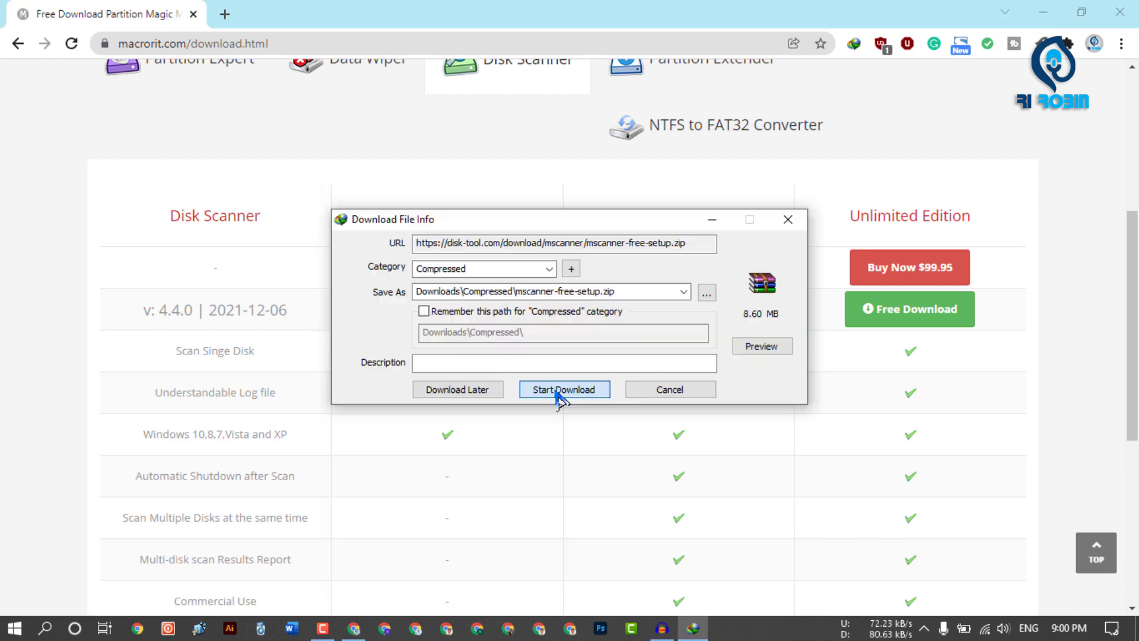
pyautogui.click(558, 391)
pyautogui.moveTo(554, 148); pyautogui.dragTo(796, 153)
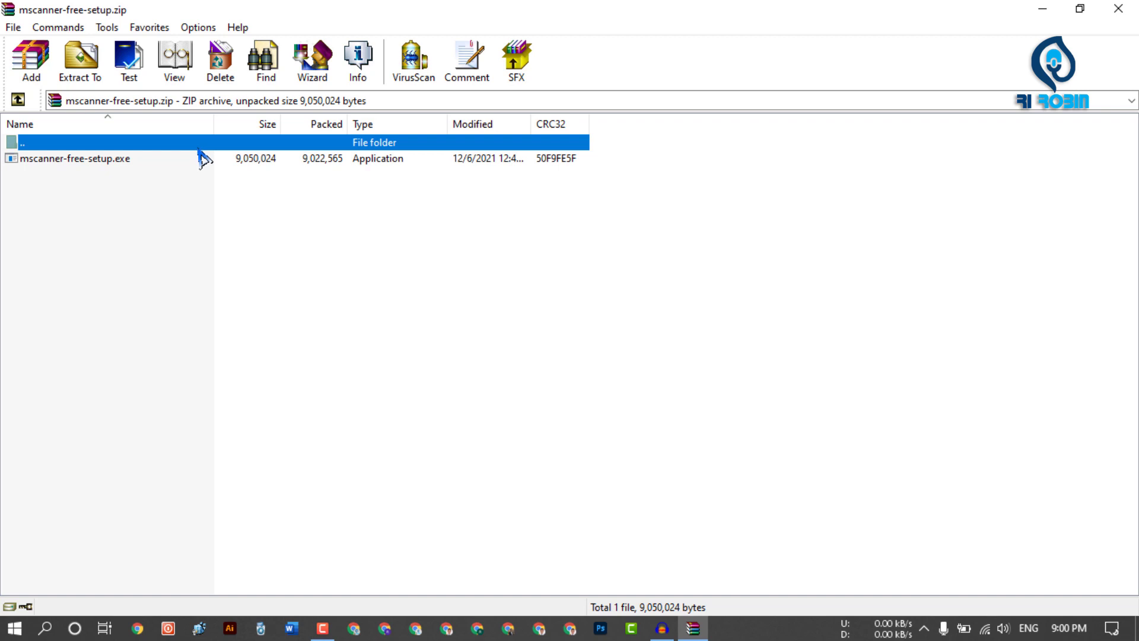
# Step: Extract mscanner-free-setup.exe from the downloaded archive to the desktop
pyautogui.click(81, 63)
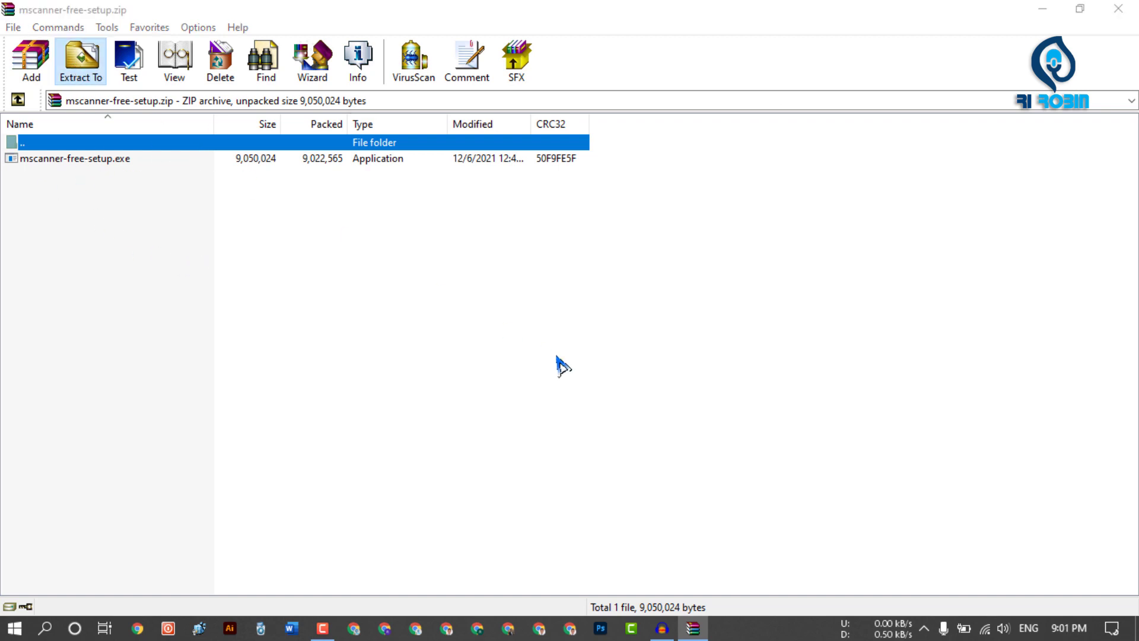
pyautogui.click(638, 243)
pyautogui.click(619, 487)
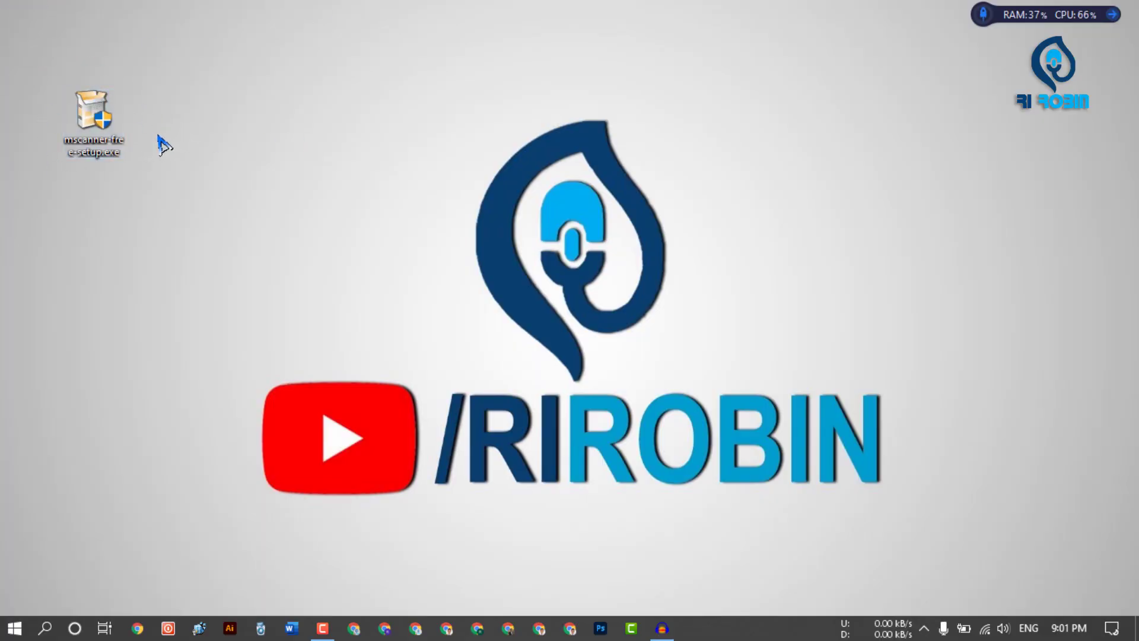
# Step: Run mscanner-free-setup.exe from the desktop, accept the license agreement and install Macrorit Disk Scanner Free
pyautogui.click(90, 124)
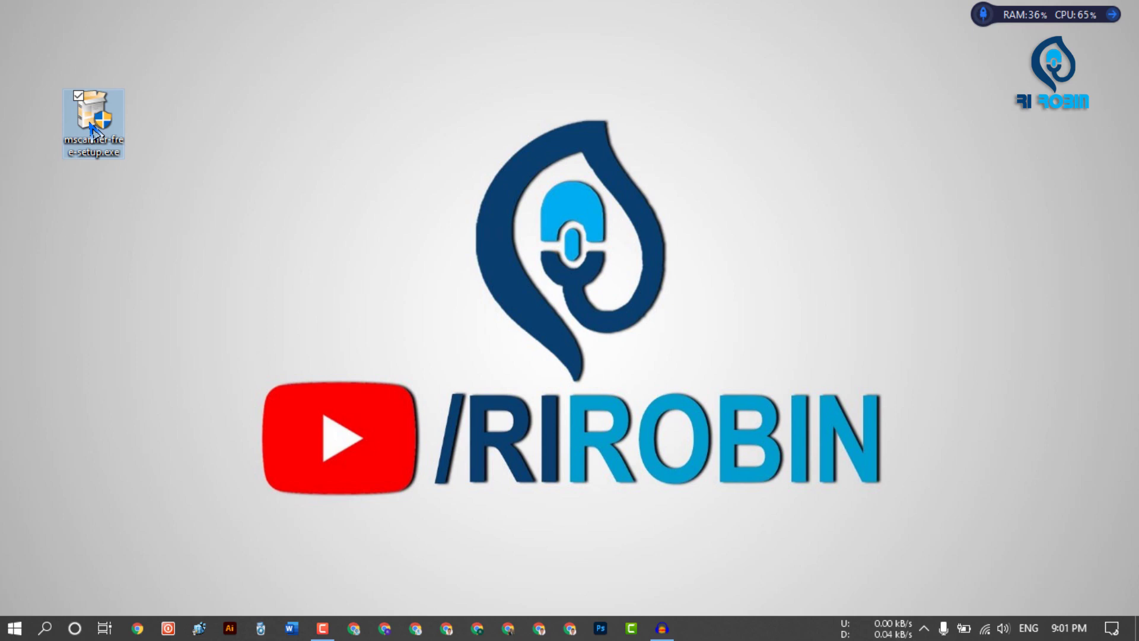
pyautogui.doubleClick(90, 125)
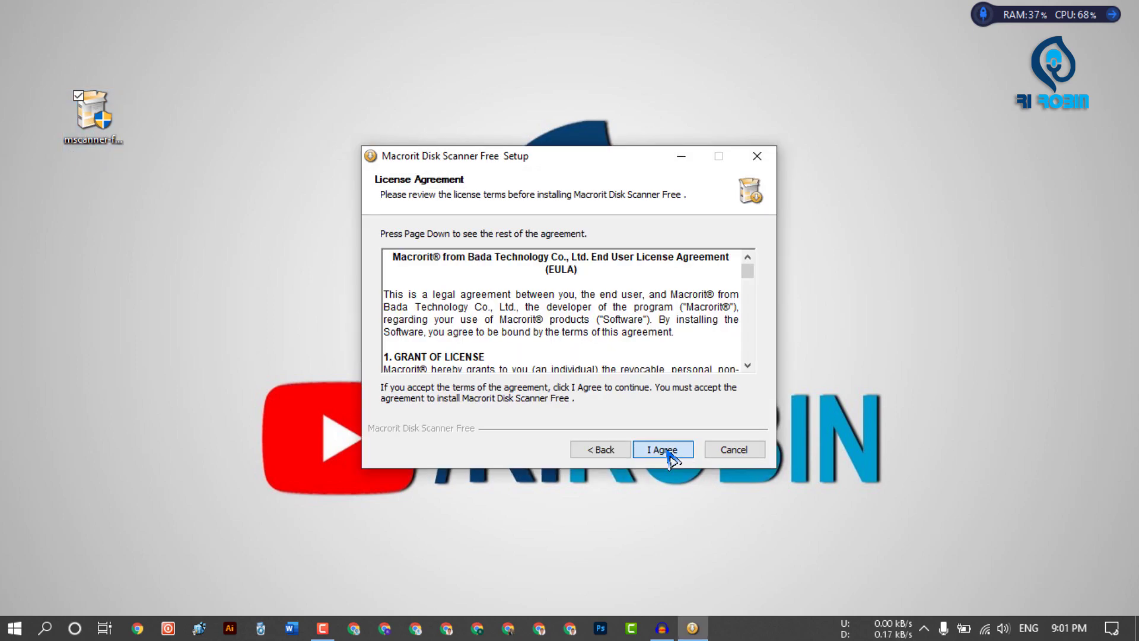
pyautogui.click(667, 454)
pyautogui.click(673, 456)
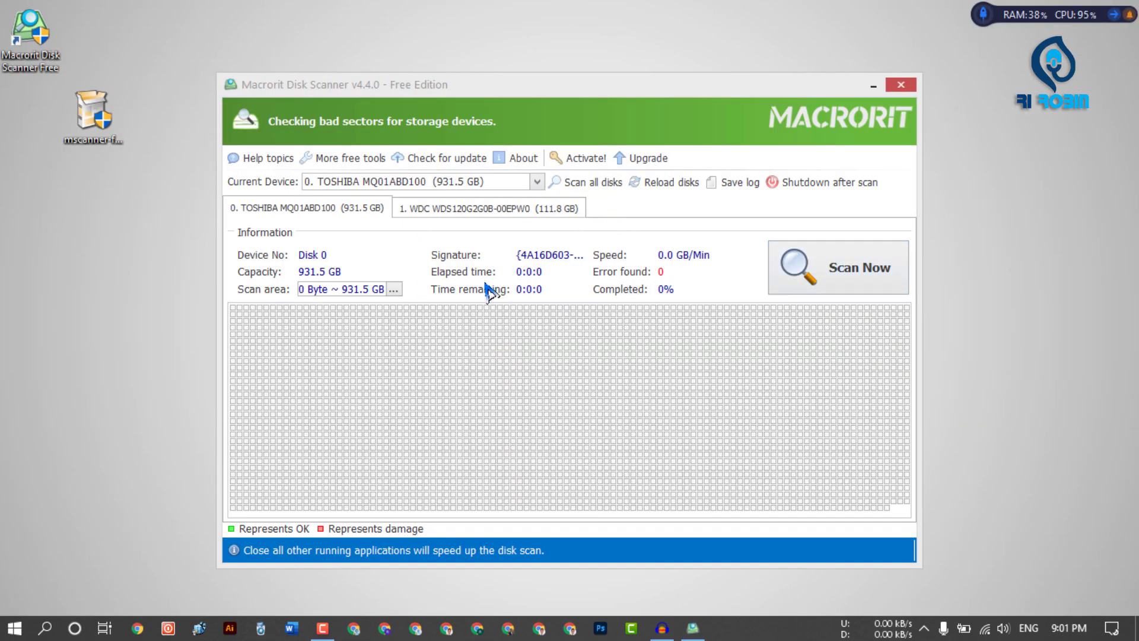
# Step: Check the list of available devices and start a bad-sector scan of the TOSHIBA MQ01ABD100 disk
pyautogui.click(539, 182)
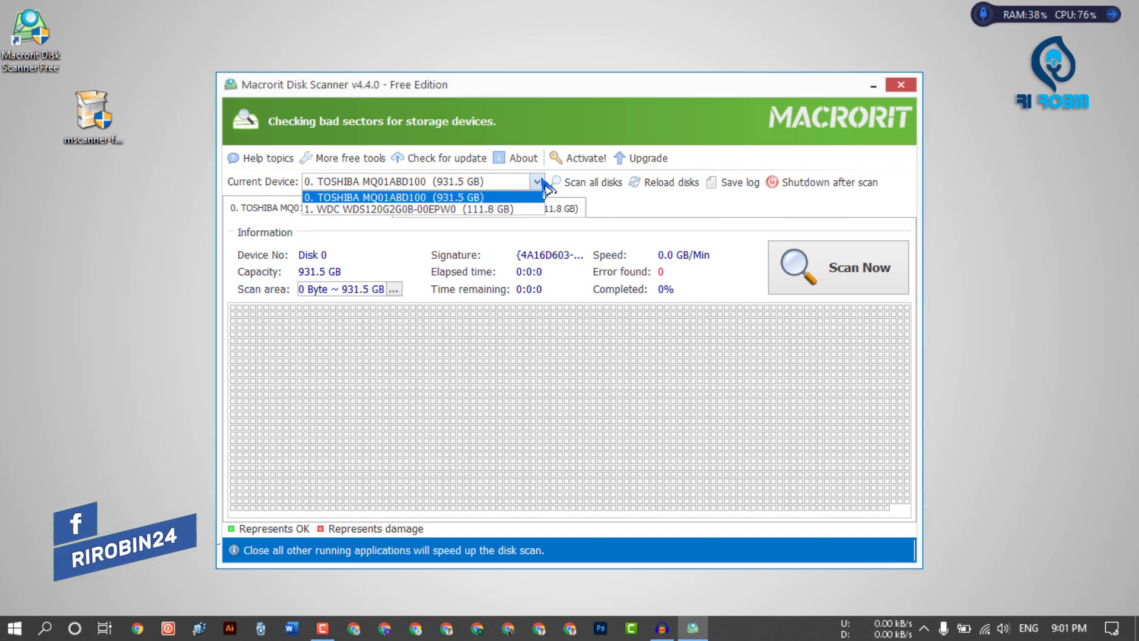
pyautogui.click(541, 184)
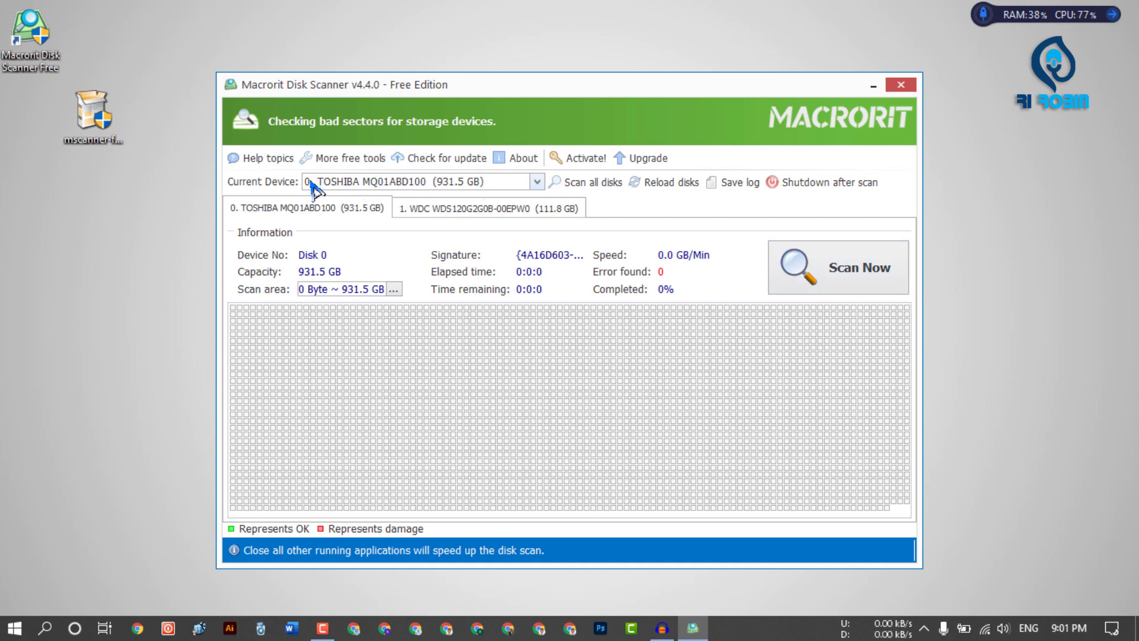
pyautogui.click(848, 281)
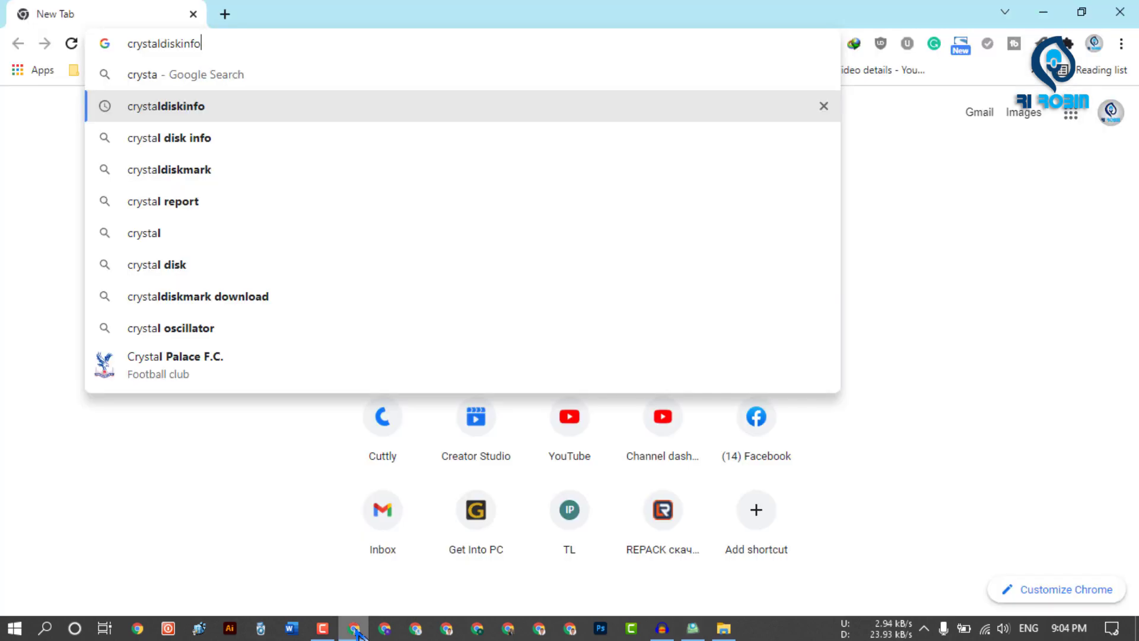
# Step: Search the web in Chrome for crystaldiskinfo and open the download page of the Crystal Dew World site
pyautogui.press('Return')
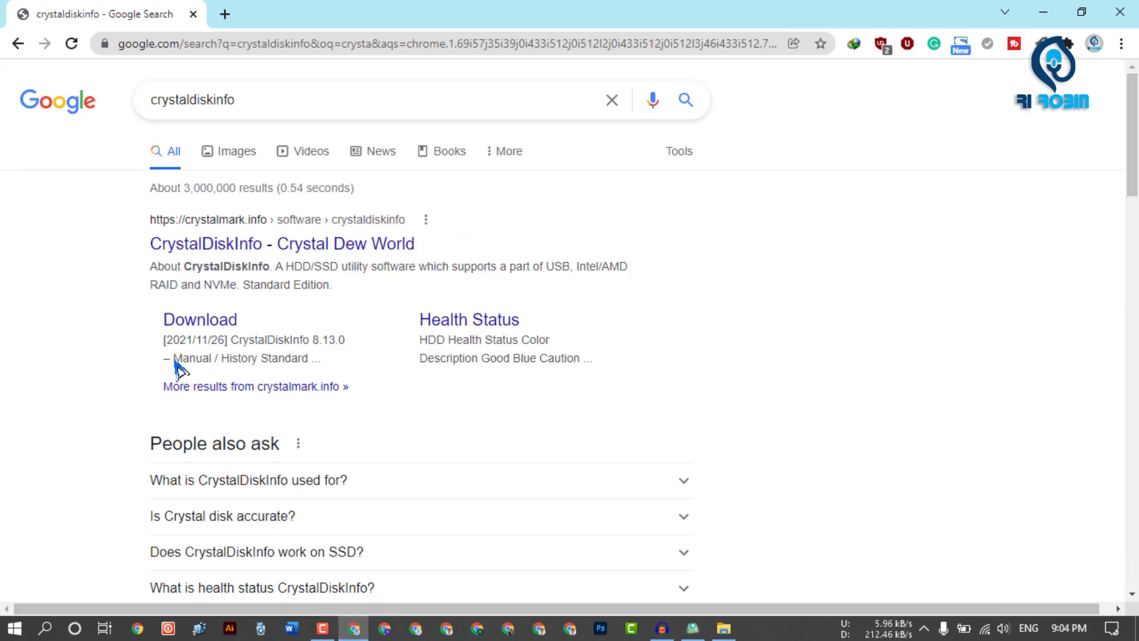
pyautogui.click(231, 244)
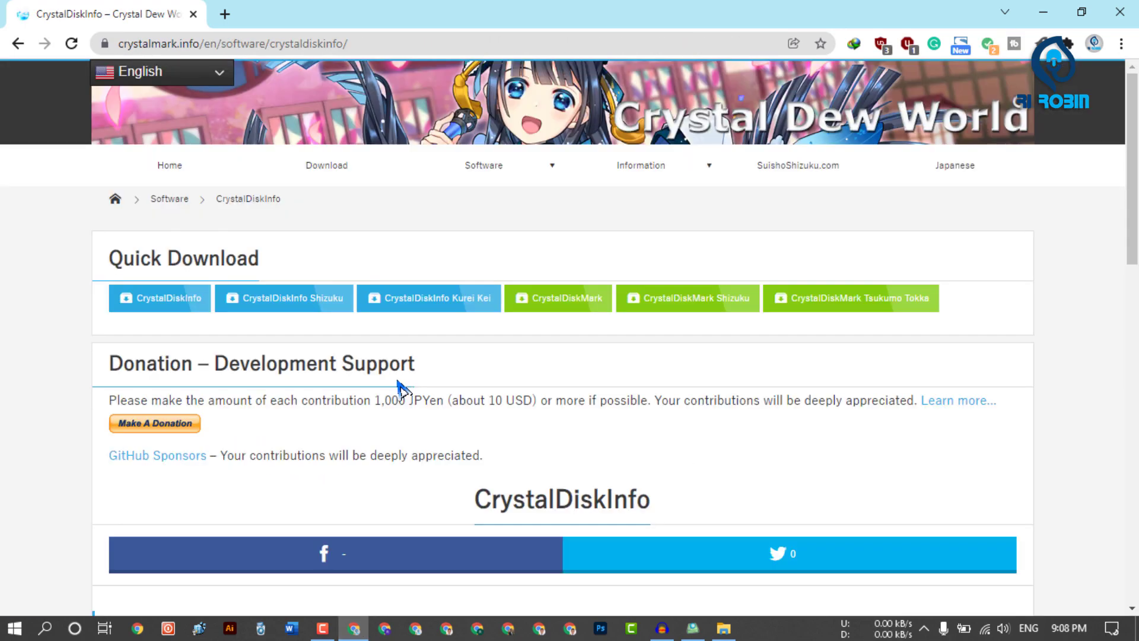
pyautogui.click(340, 170)
pyautogui.scroll(-5, 999, 373)
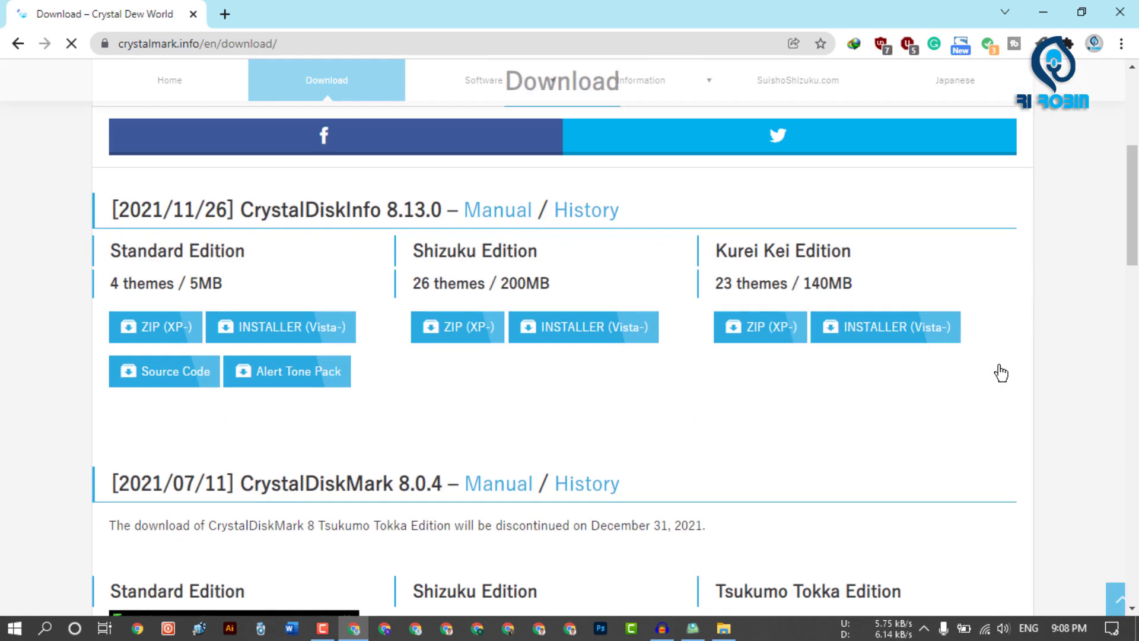
# Step: Download the Standard Edition installer of CrystalDiskInfo 8.13.0
pyautogui.moveTo(380, 207); pyautogui.dragTo(401, 208)
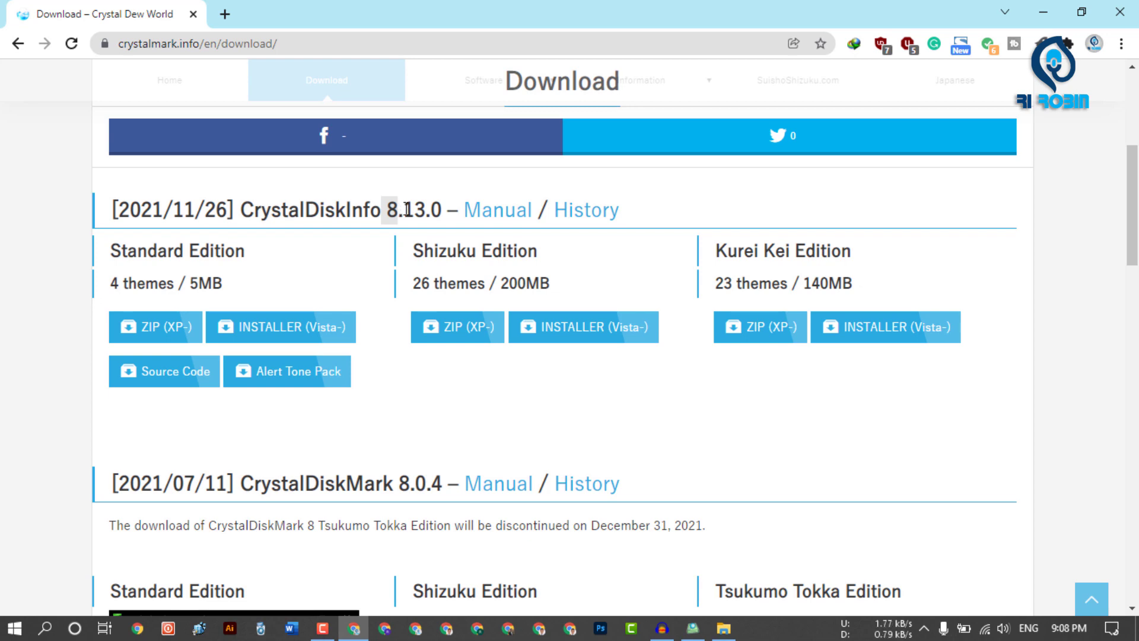
pyautogui.click(283, 337)
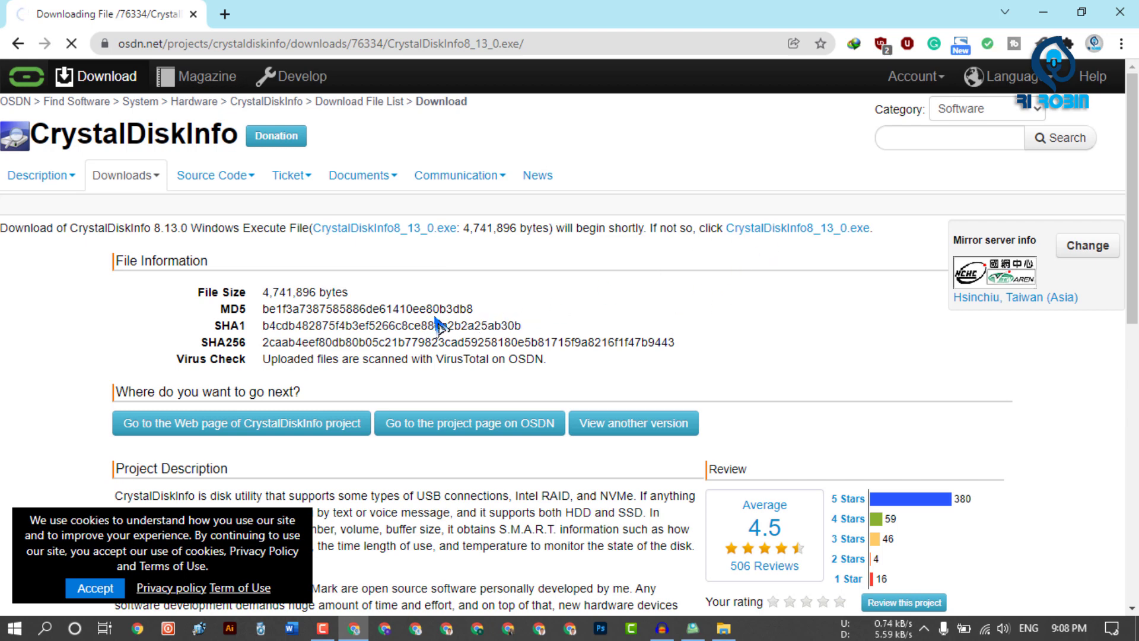
pyautogui.click(567, 386)
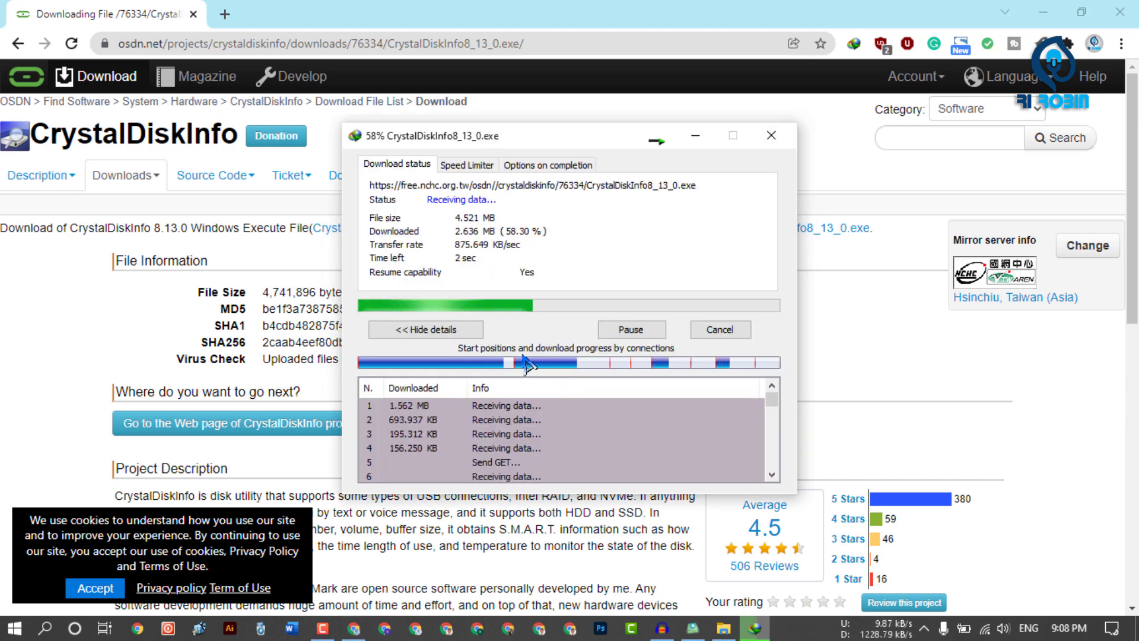
pyautogui.click(435, 374)
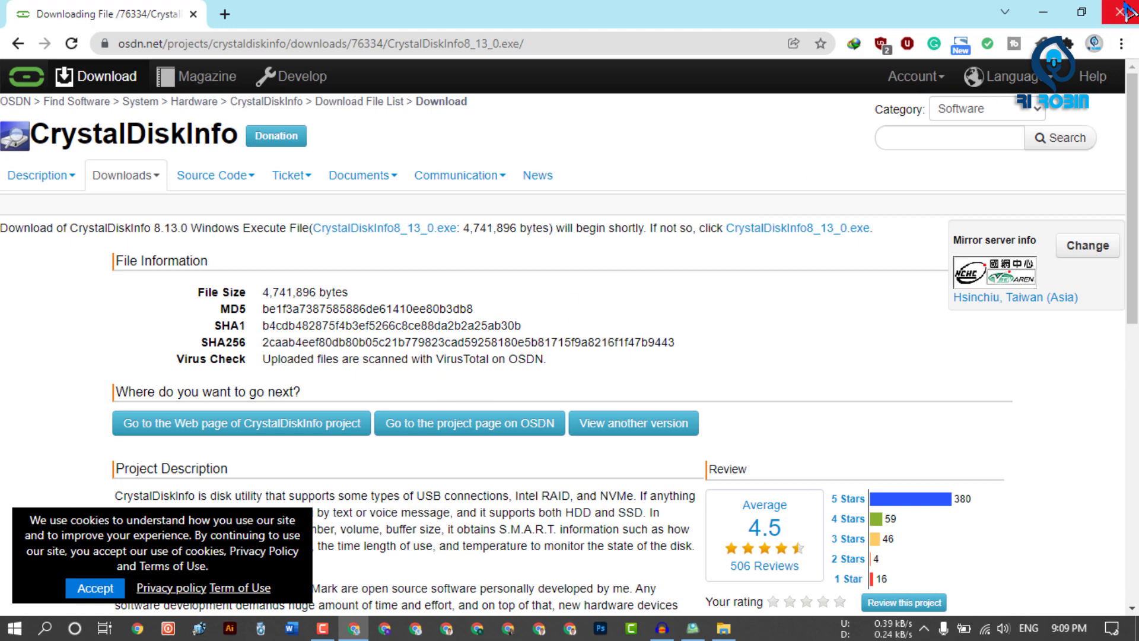
# Step: Install CrystalDiskInfo 8.13.0, accepting the license agreement and creating a desktop shortcut
pyautogui.press('super+e')
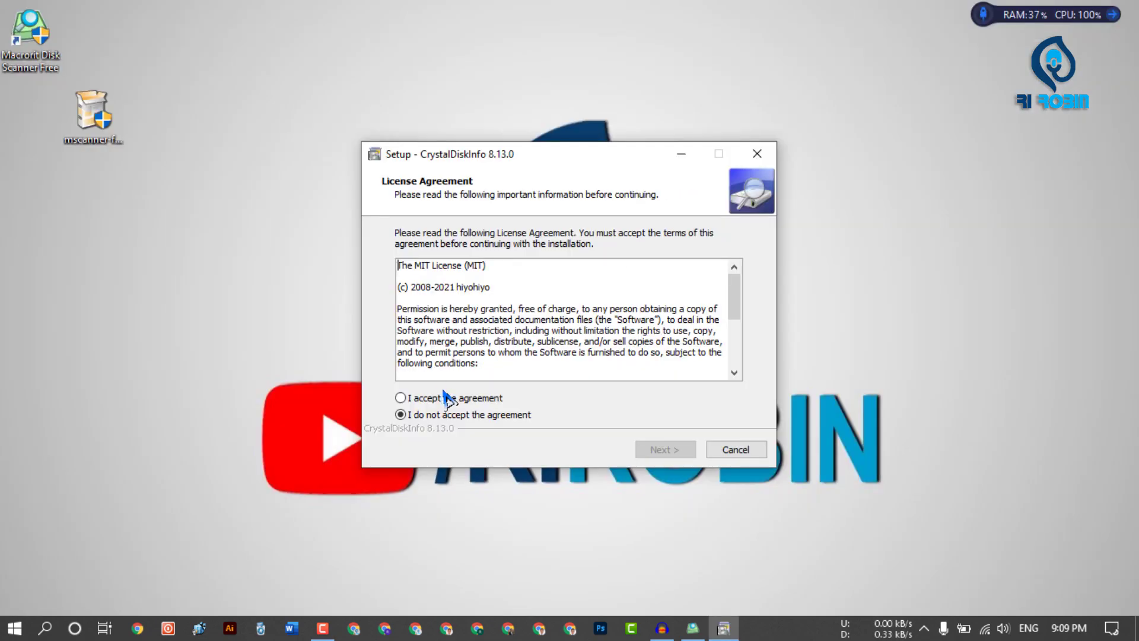
pyautogui.click(469, 399)
pyautogui.click(665, 449)
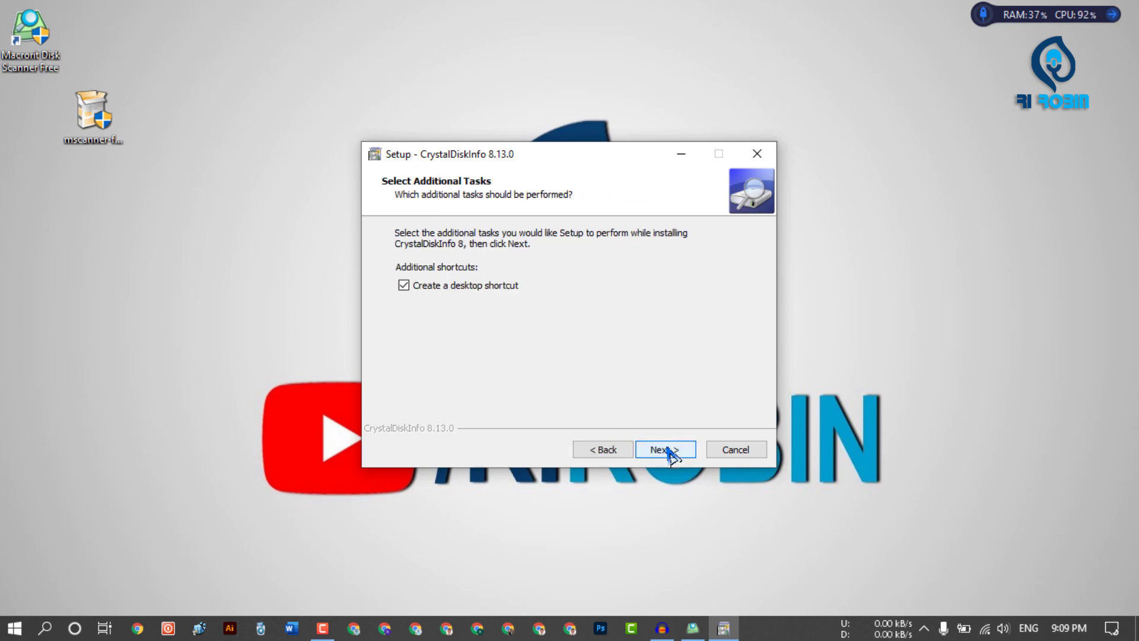
pyautogui.click(665, 449)
pyautogui.click(666, 449)
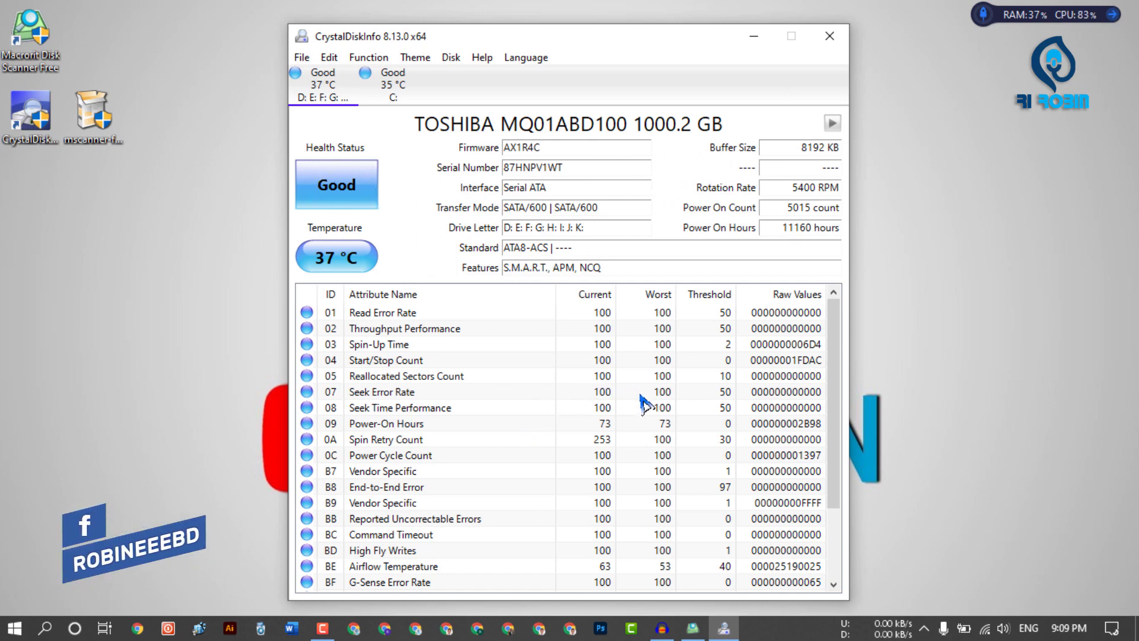
# Step: Examine the health status and S.M.A.R.T. attributes of the WDC and TOSHIBA drives in CrystalDiskInfo
pyautogui.click(389, 85)
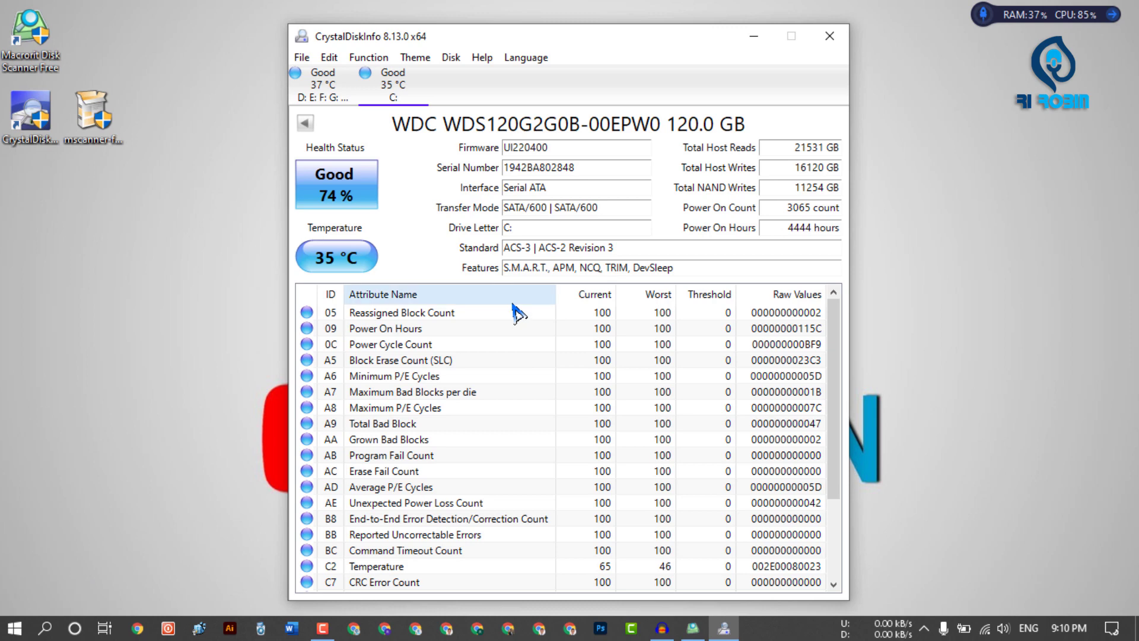
pyautogui.scroll(-3, 591, 422)
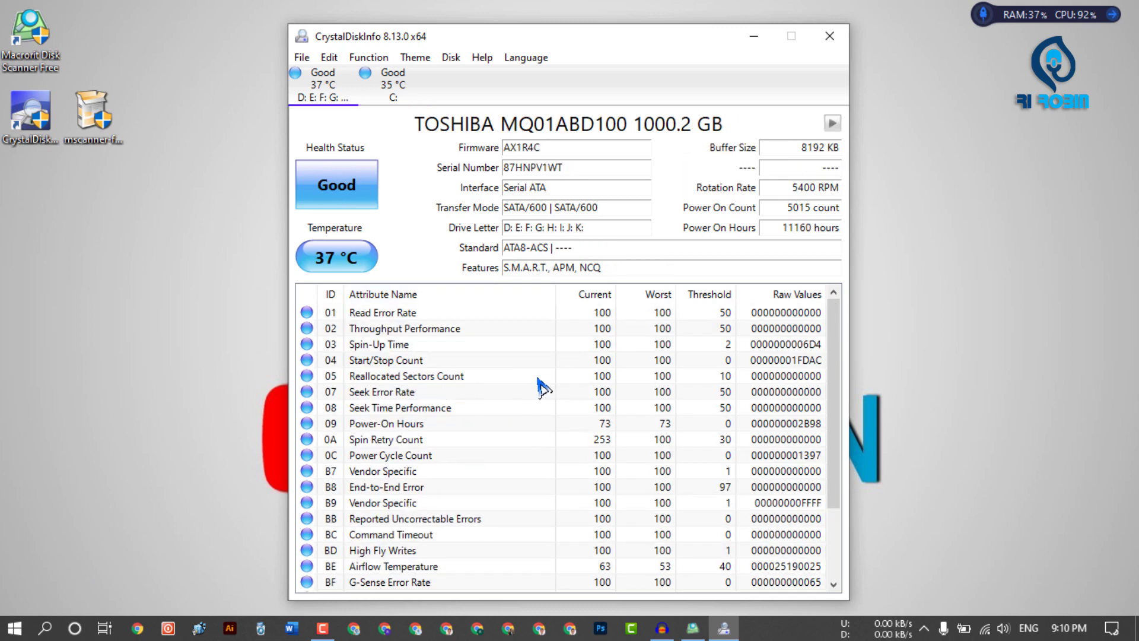
pyautogui.scroll(-3, 651, 374)
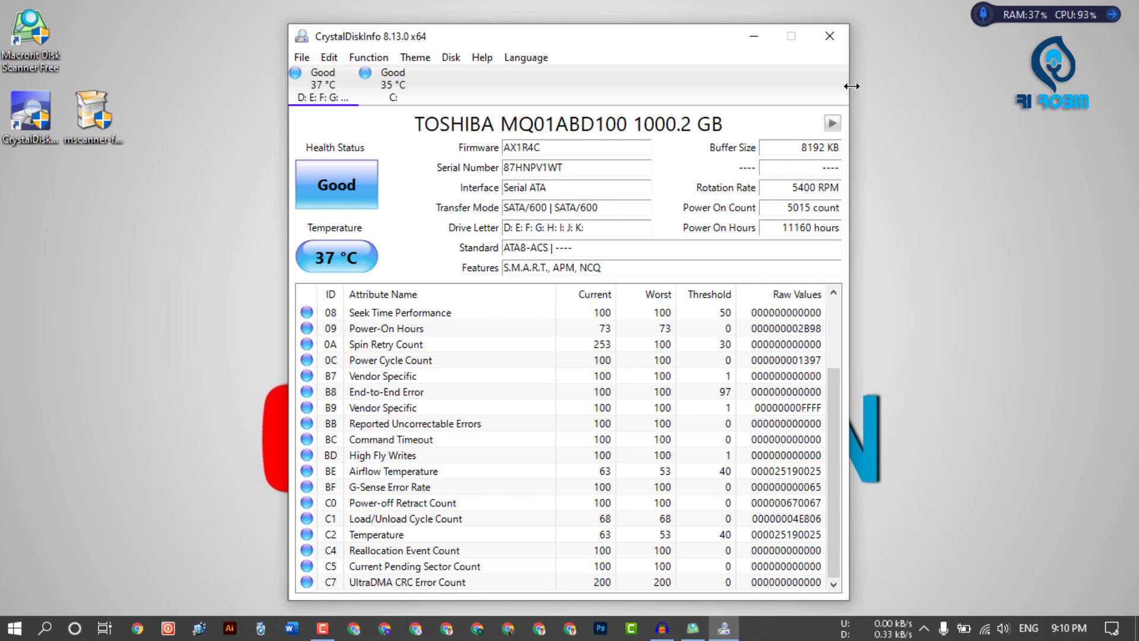
# Step: Close CrystalDiskInfo and switch back to Macrorit Disk Scanner to check the scan's progress
pyautogui.click(829, 37)
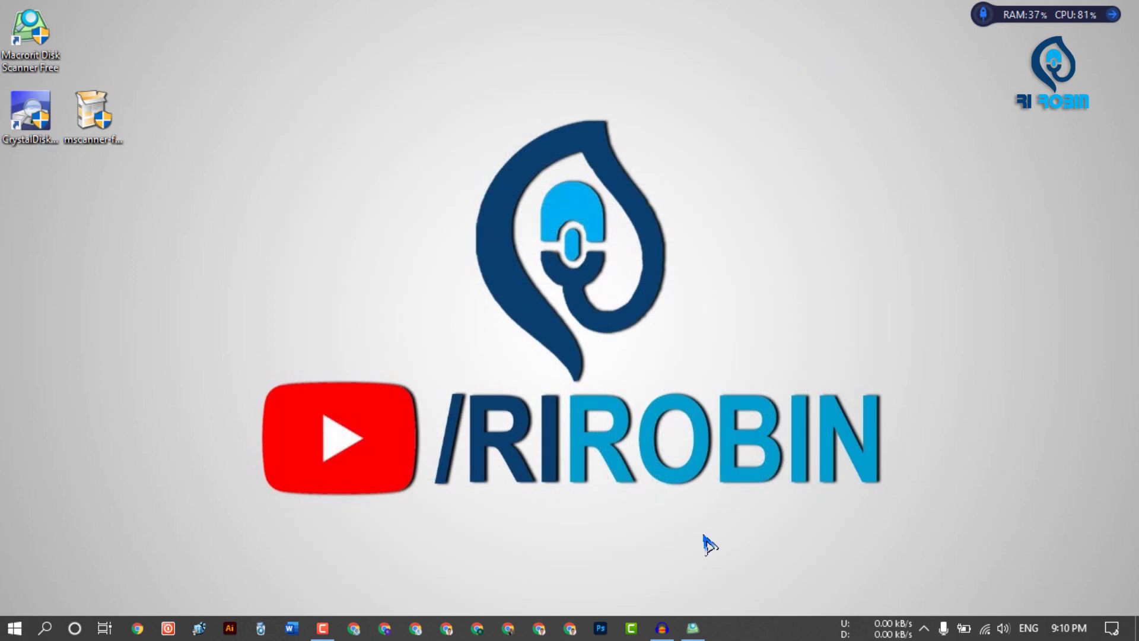
pyautogui.click(693, 630)
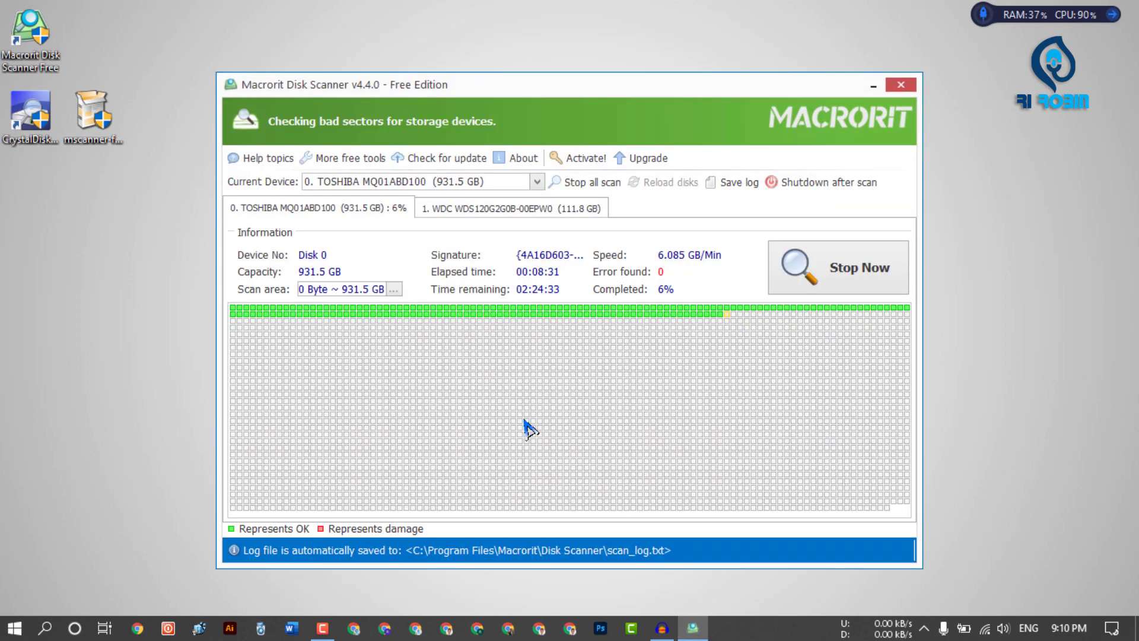